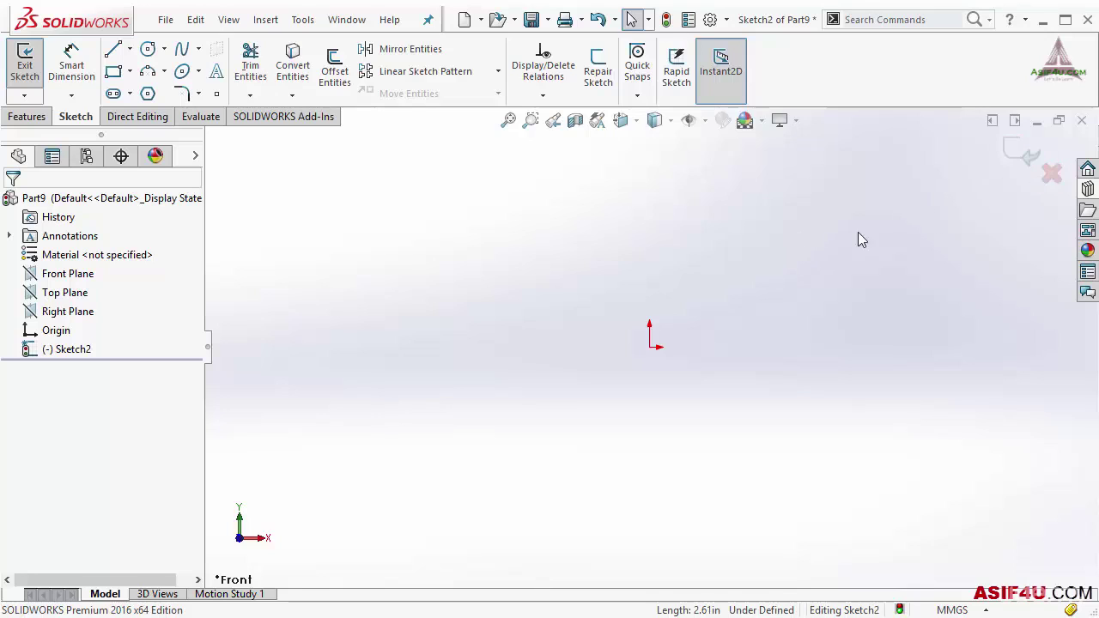
# Start a trial line below and right of the origin, then cancel it.
pyautogui.click(113, 50)
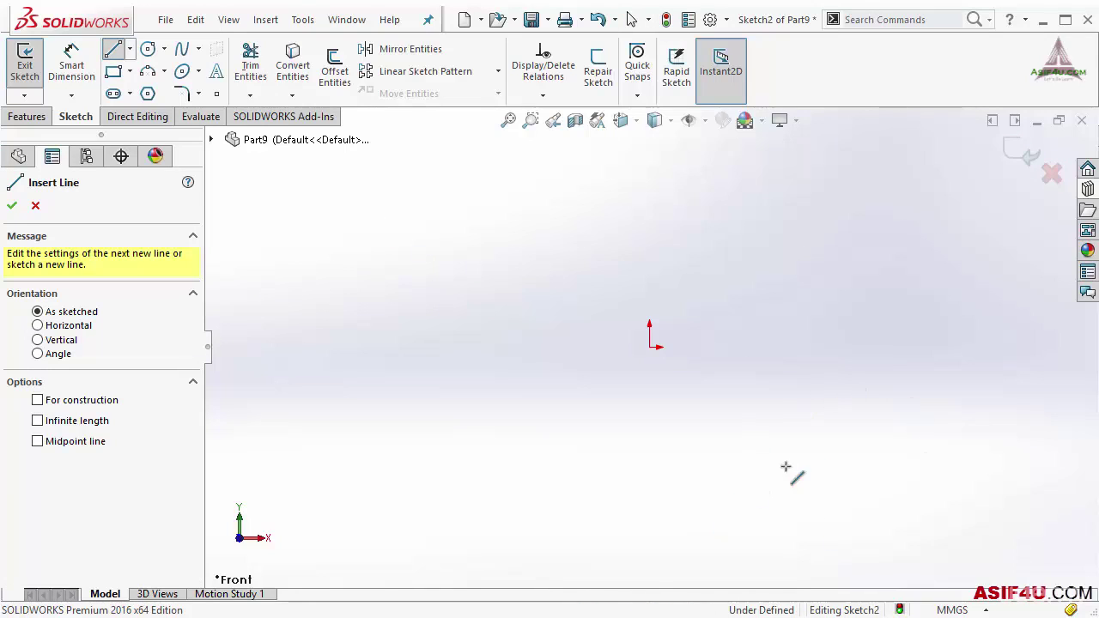
pyautogui.click(712, 463)
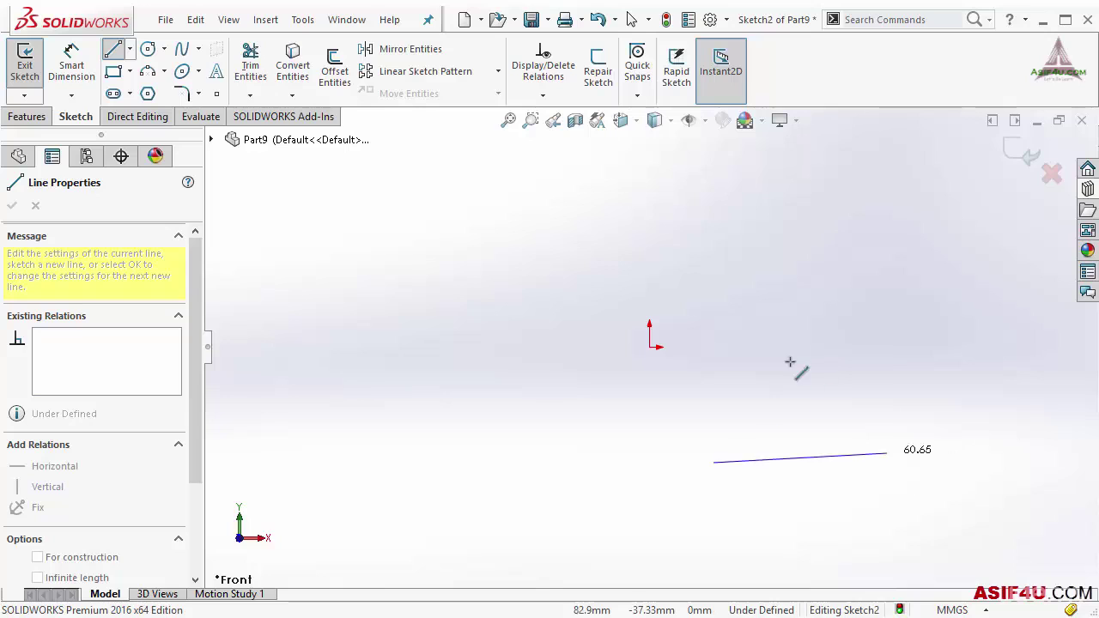
pyautogui.press('Escape')
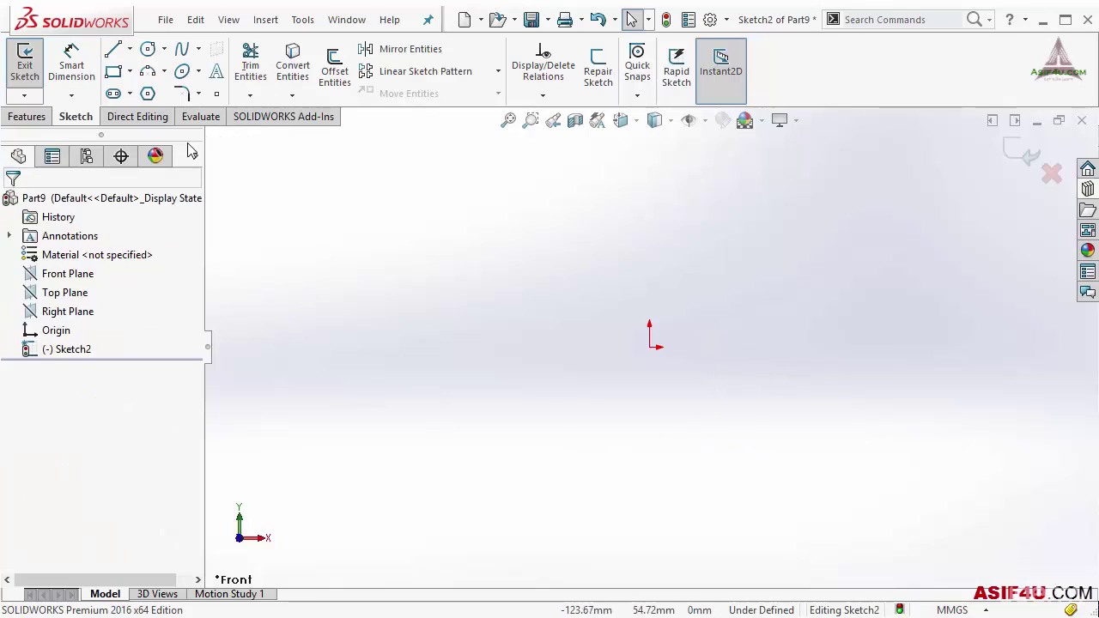
# Switch on Sketch Numeric Input from the canvas shortcut menu with the Line tool active.
pyautogui.rightClick(422, 290)
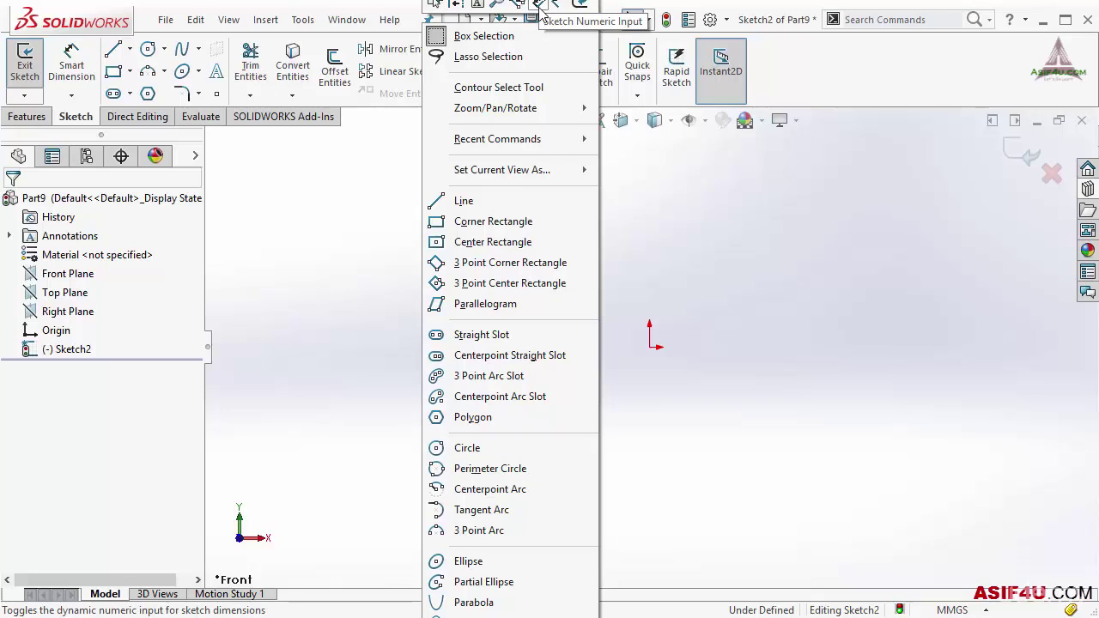
pyautogui.click(351, 277)
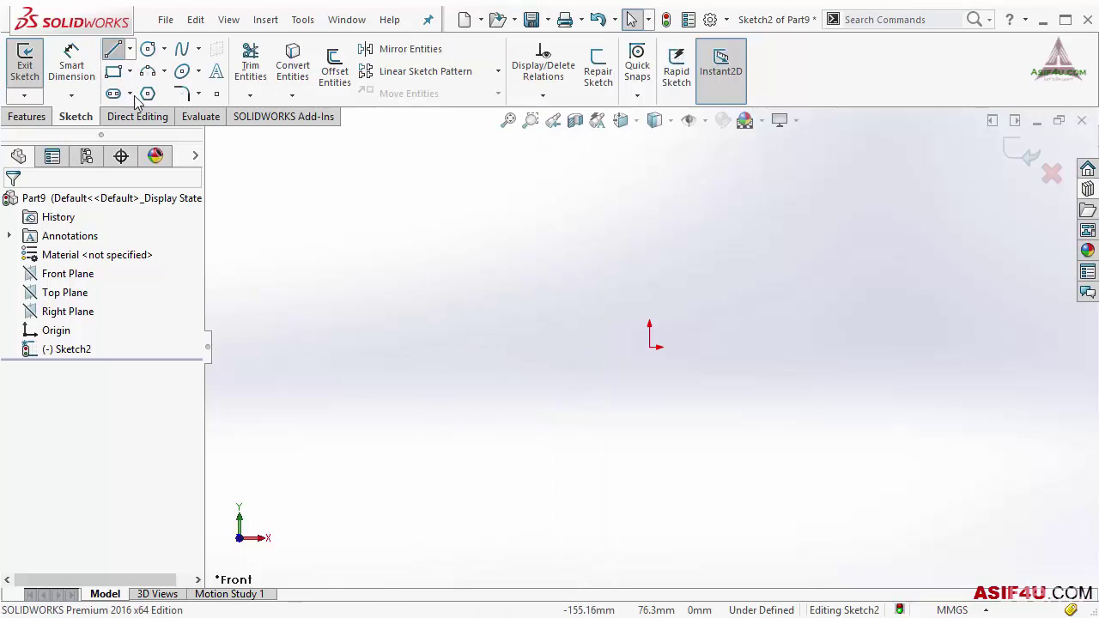
pyautogui.click(112, 49)
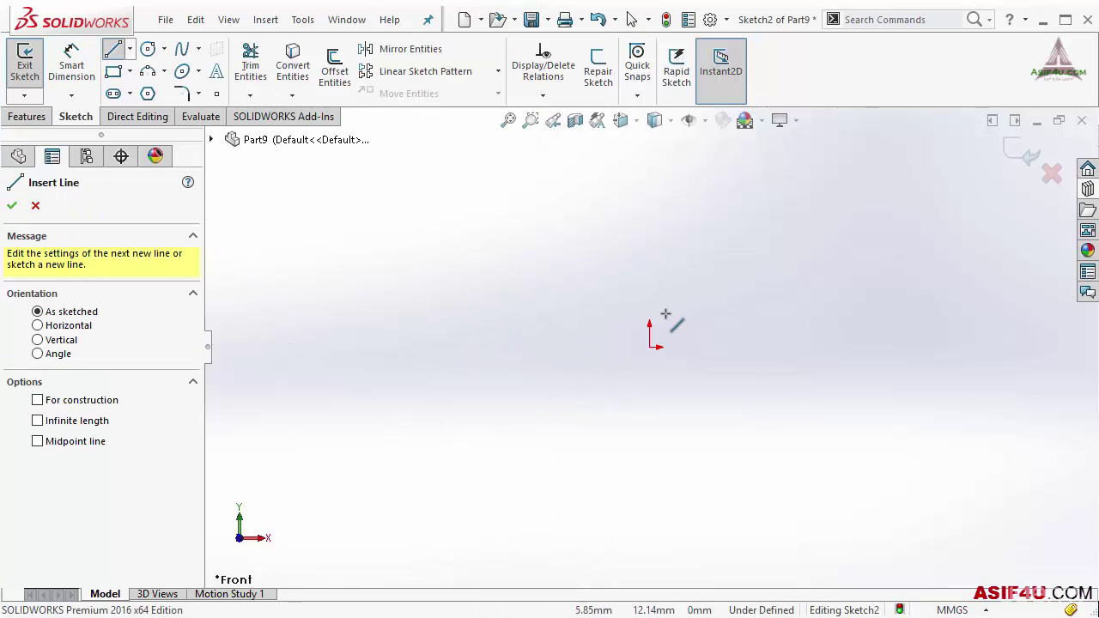
pyautogui.rightClick(385, 312)
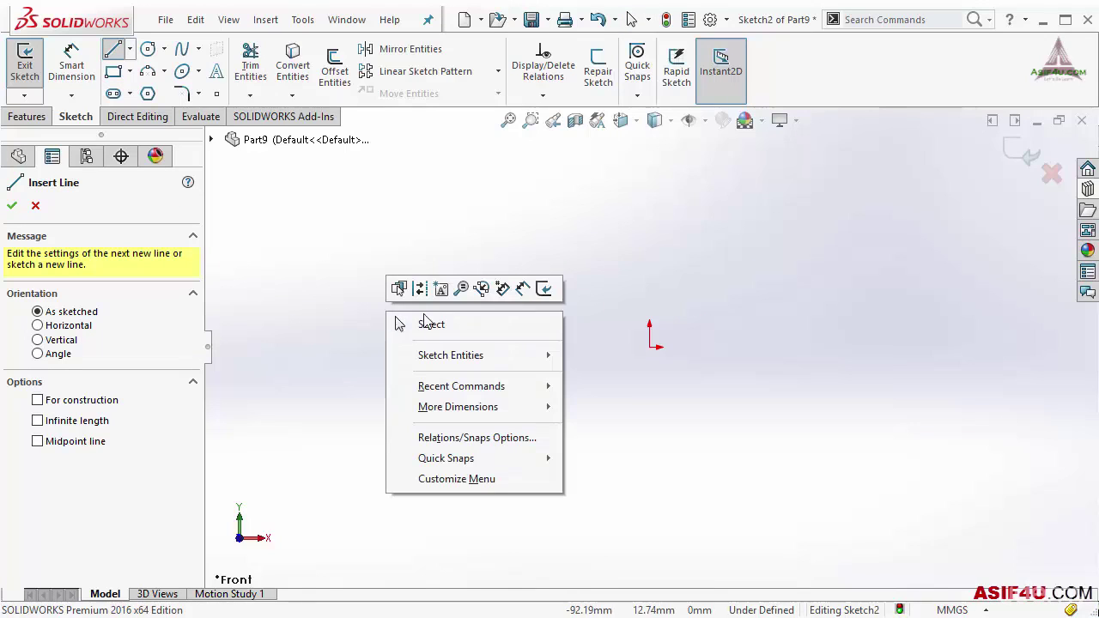
pyautogui.click(503, 290)
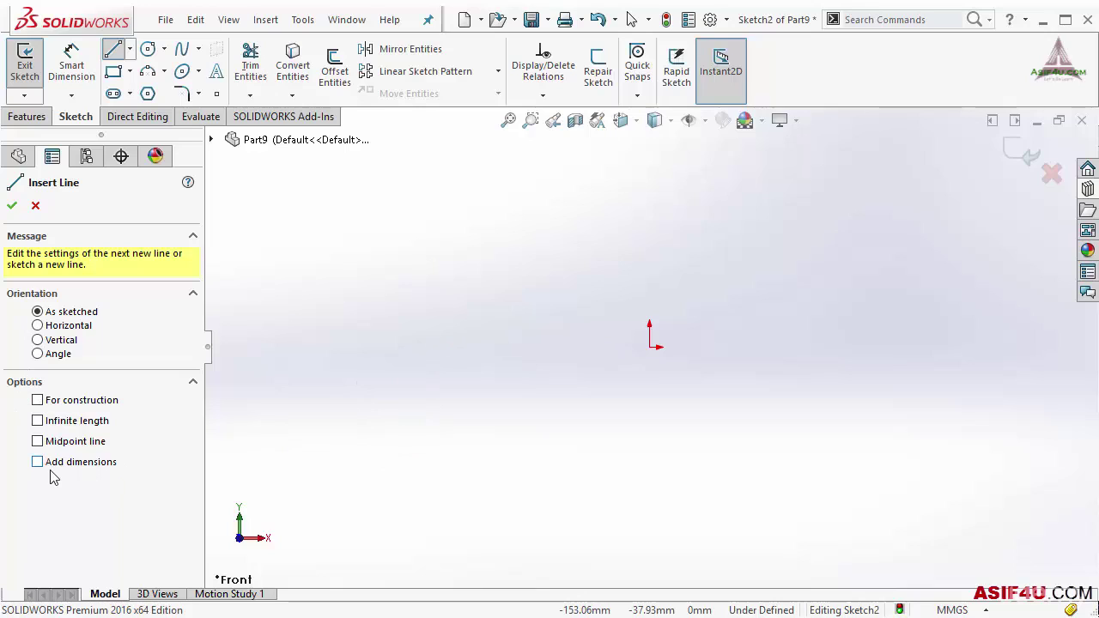
# Draw a 50 mm horizontal line below-left of the origin by typing 50, then check its length.
pyautogui.click(361, 428)
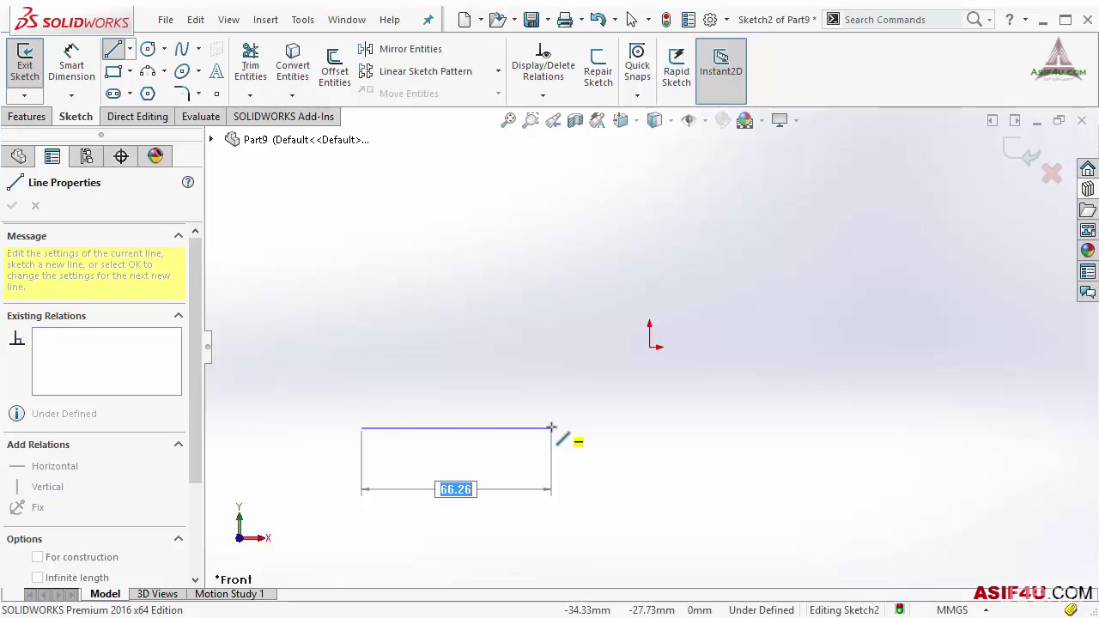
pyautogui.write('50')
pyautogui.press('Return')
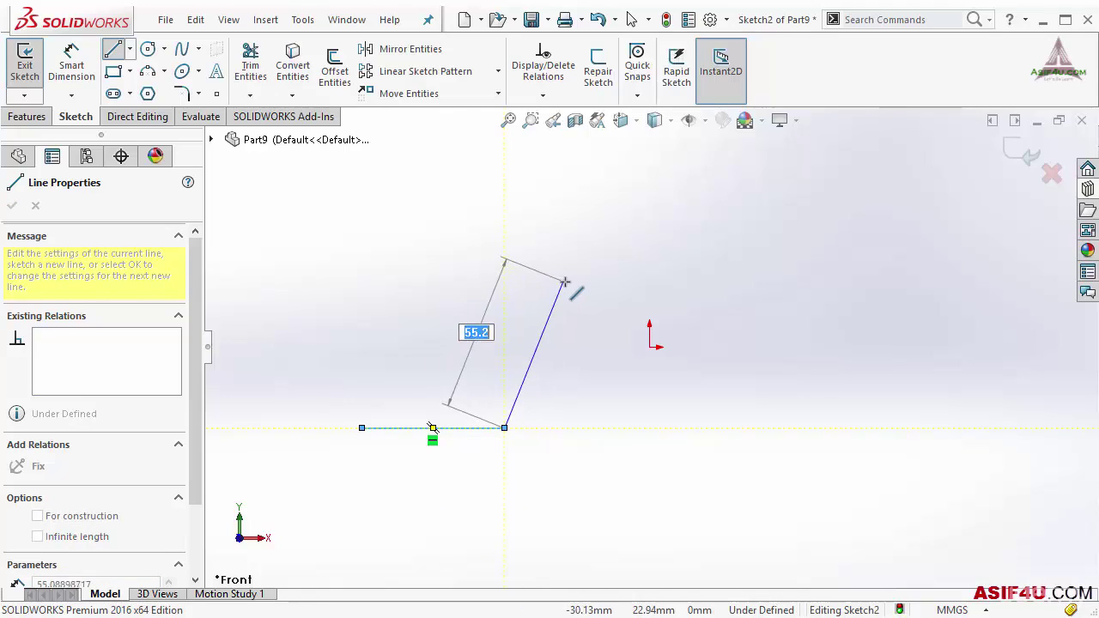
pyautogui.press('Escape')
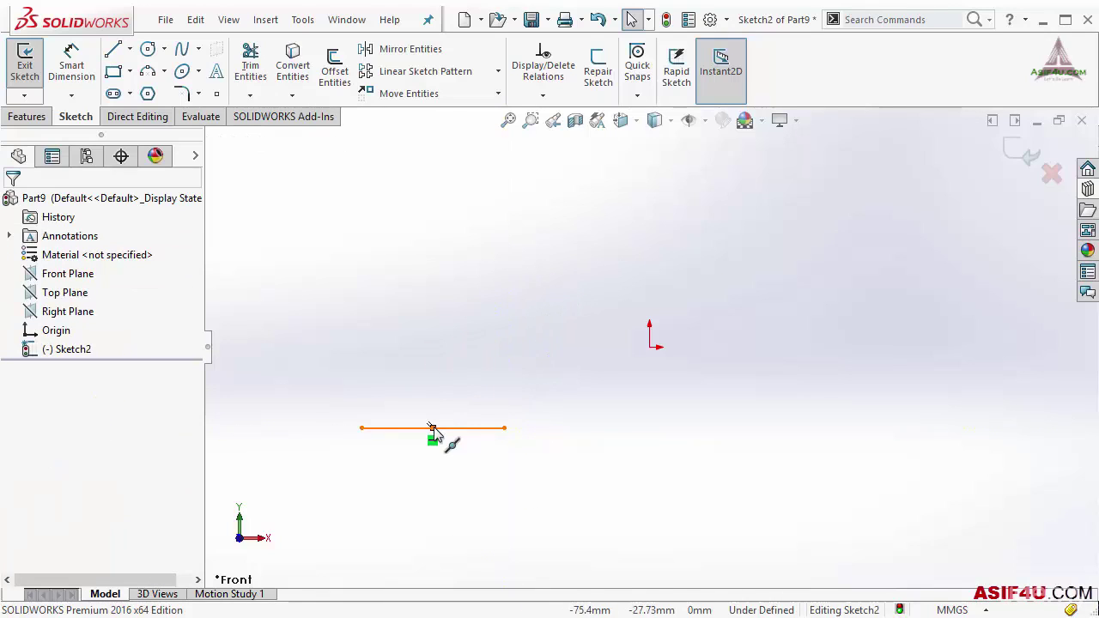
pyautogui.click(474, 428)
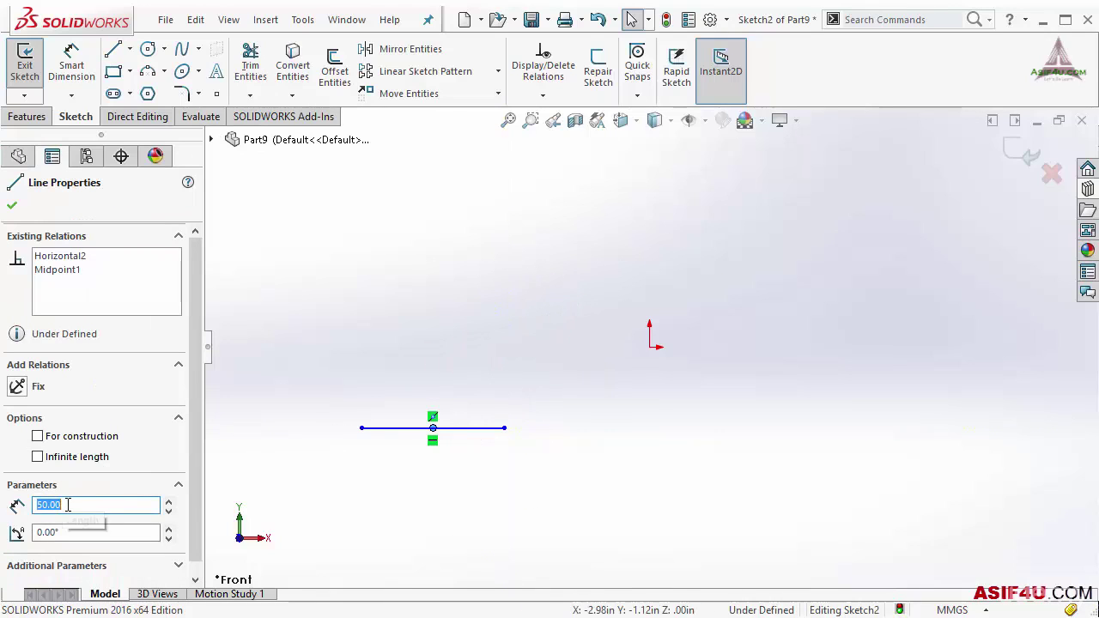
pyautogui.click(439, 378)
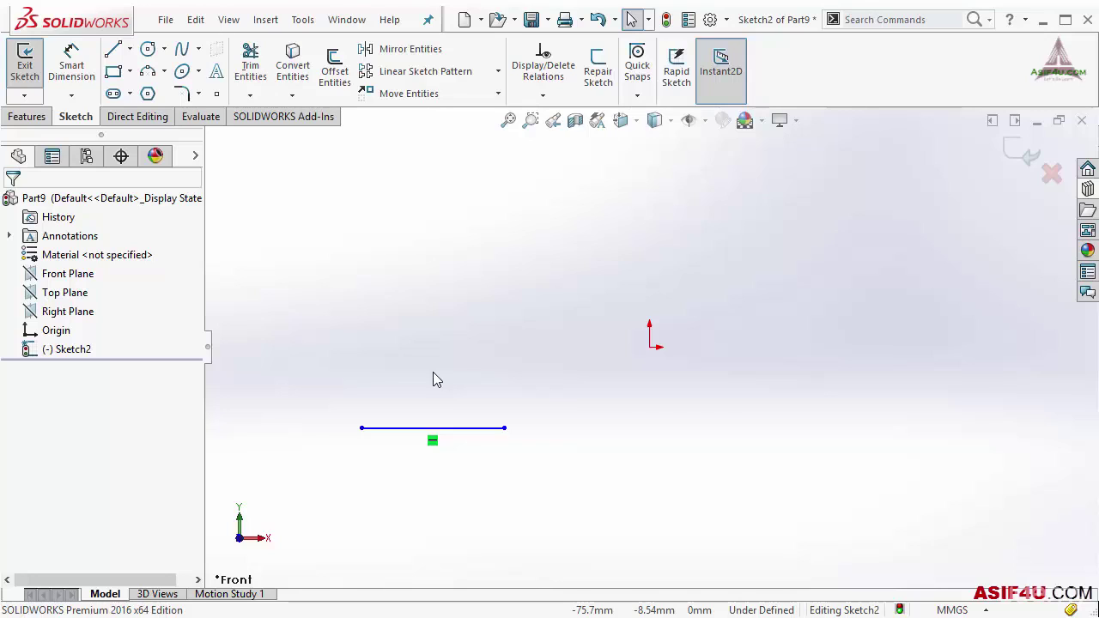
# Enable Add Dimensions and draw a 70 mm horizontal line above the 50 mm line.
pyautogui.click(113, 50)
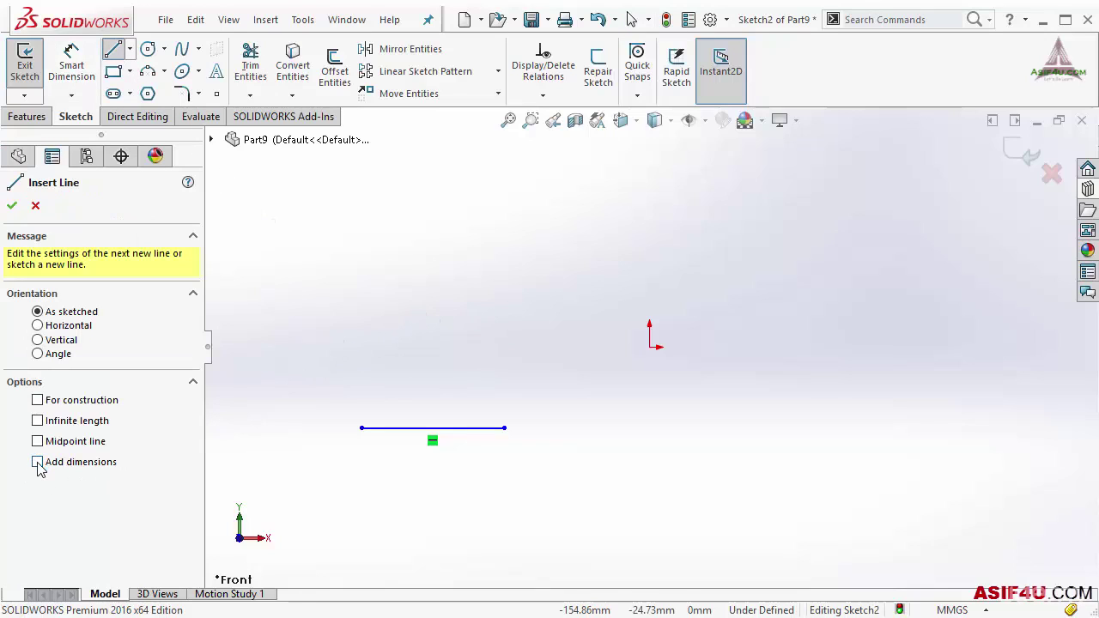
pyautogui.rightClick(381, 360)
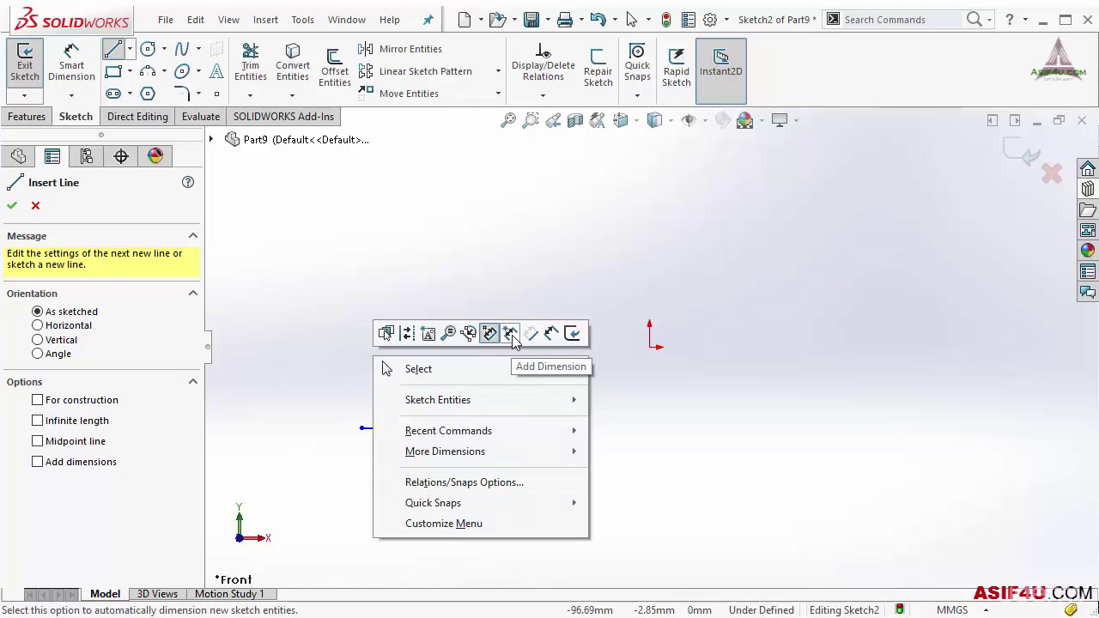
pyautogui.click(510, 334)
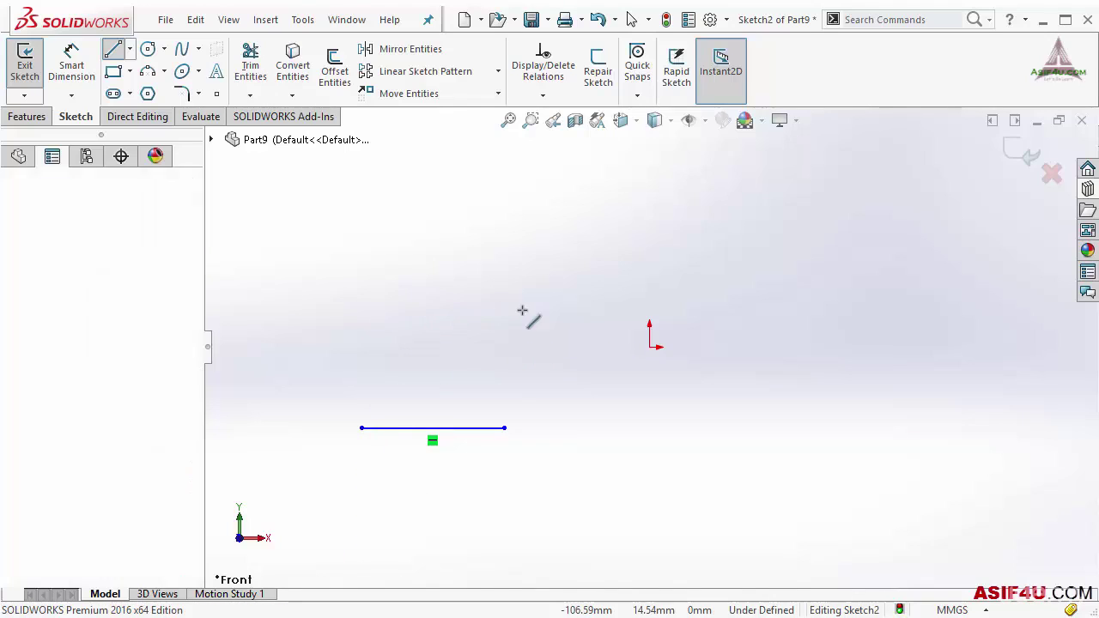
pyautogui.click(344, 305)
pyautogui.write('70')
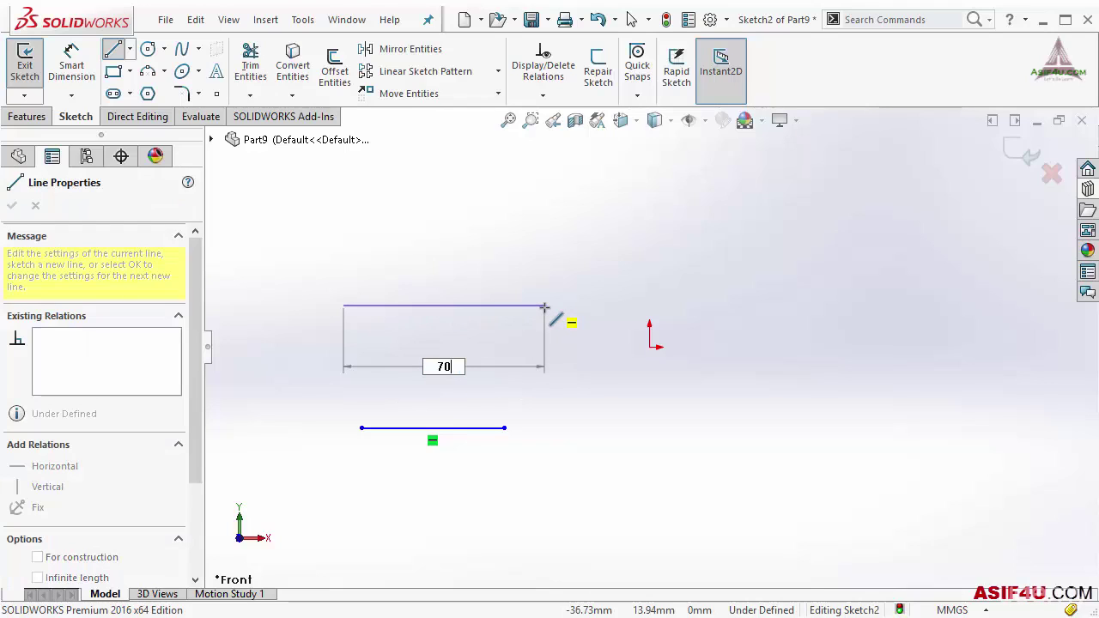
pyautogui.press('Return')
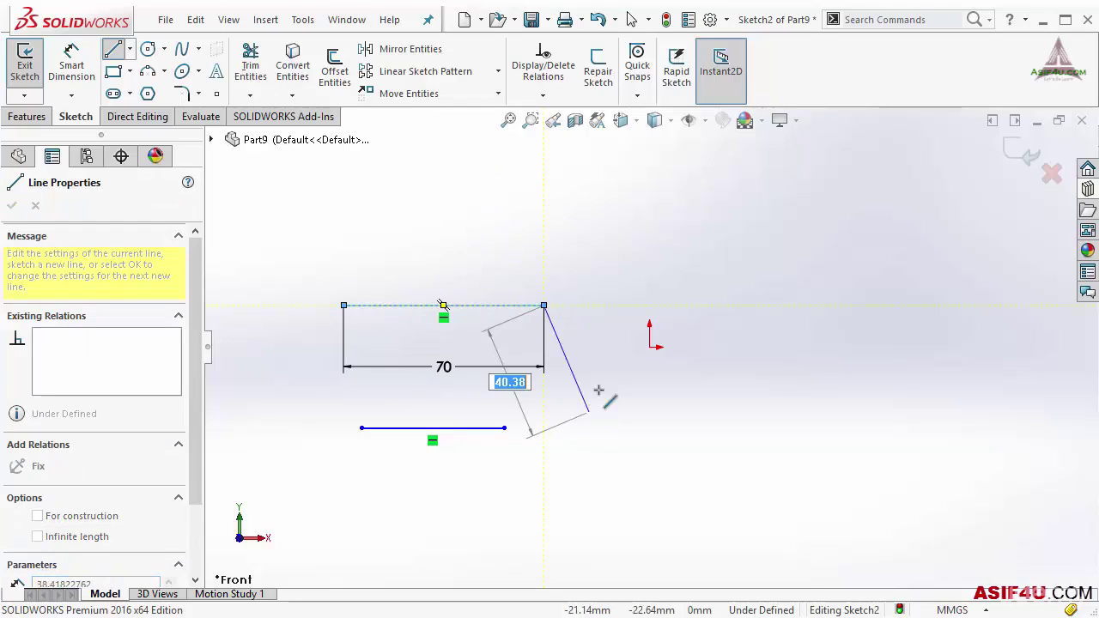
pyautogui.press('Escape')
pyautogui.press('Escape')
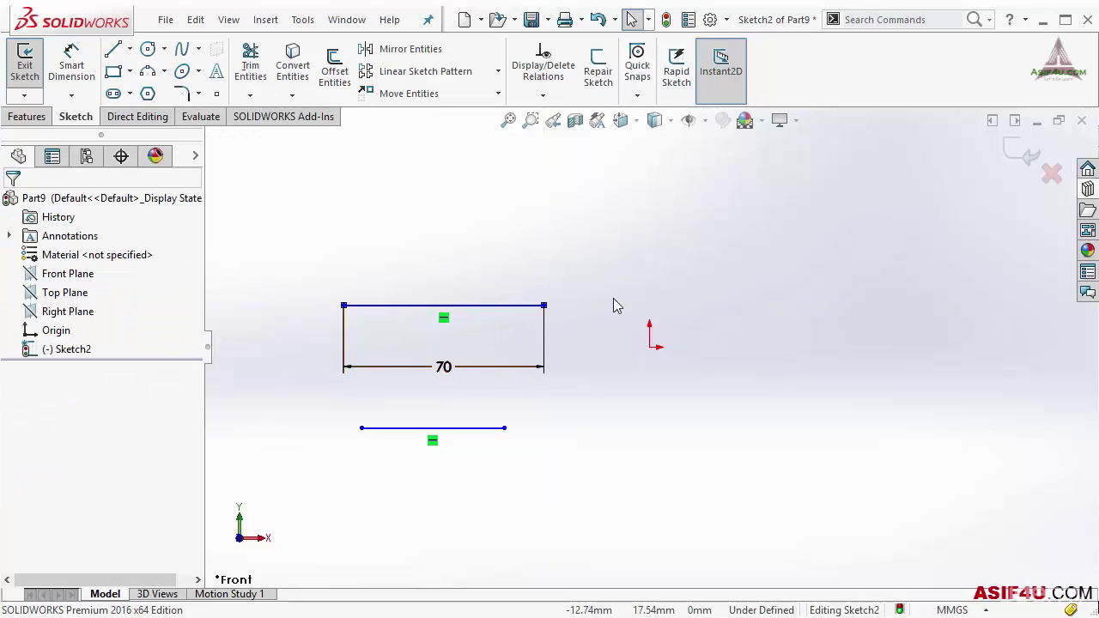
pyautogui.scroll(-1, 930, 370)
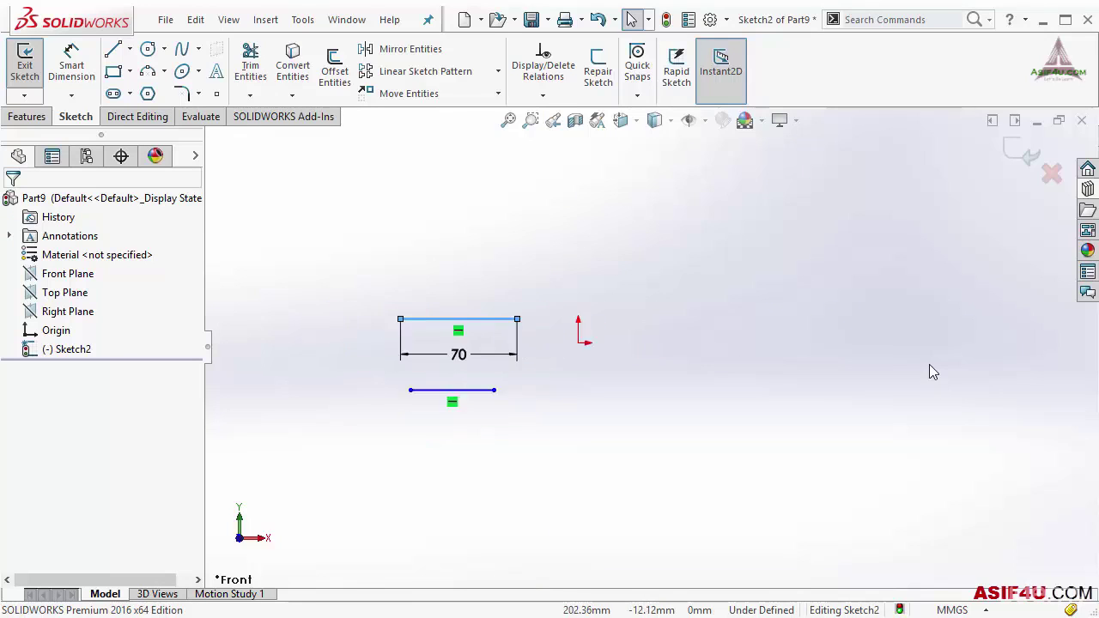
pyautogui.keyDown('ctrl'); pyautogui.moveTo(930, 370); pyautogui.dragTo(669, 353, button='middle'); pyautogui.keyUp('ctrl')
# Draw a trial corner rectangle starting level with the origin, then exit the tool.
pyautogui.click(112, 72)
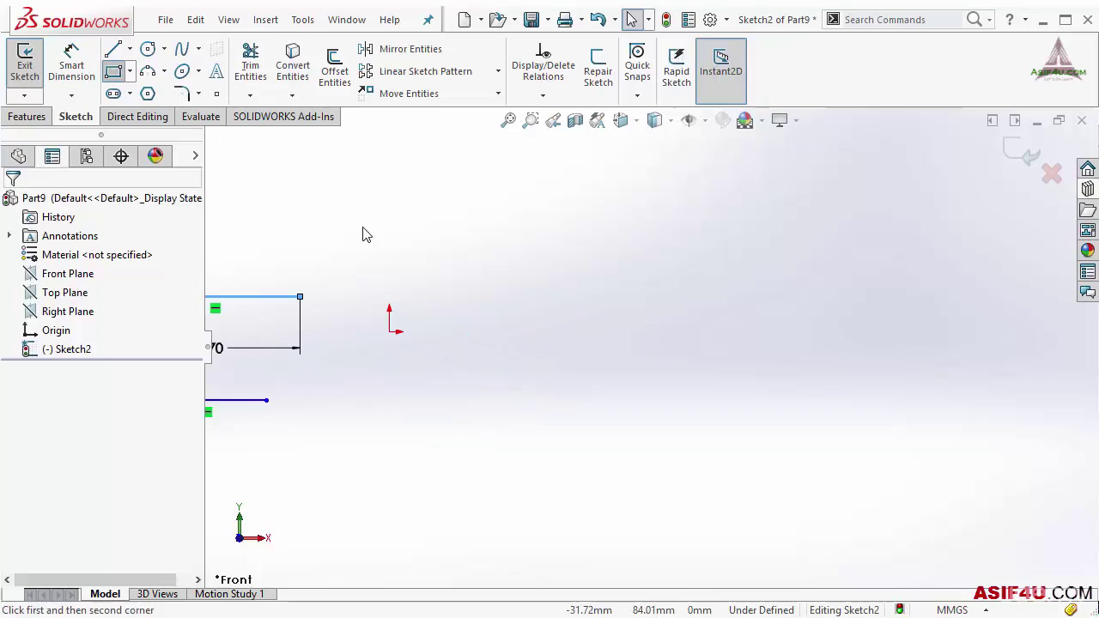
pyautogui.click(533, 332)
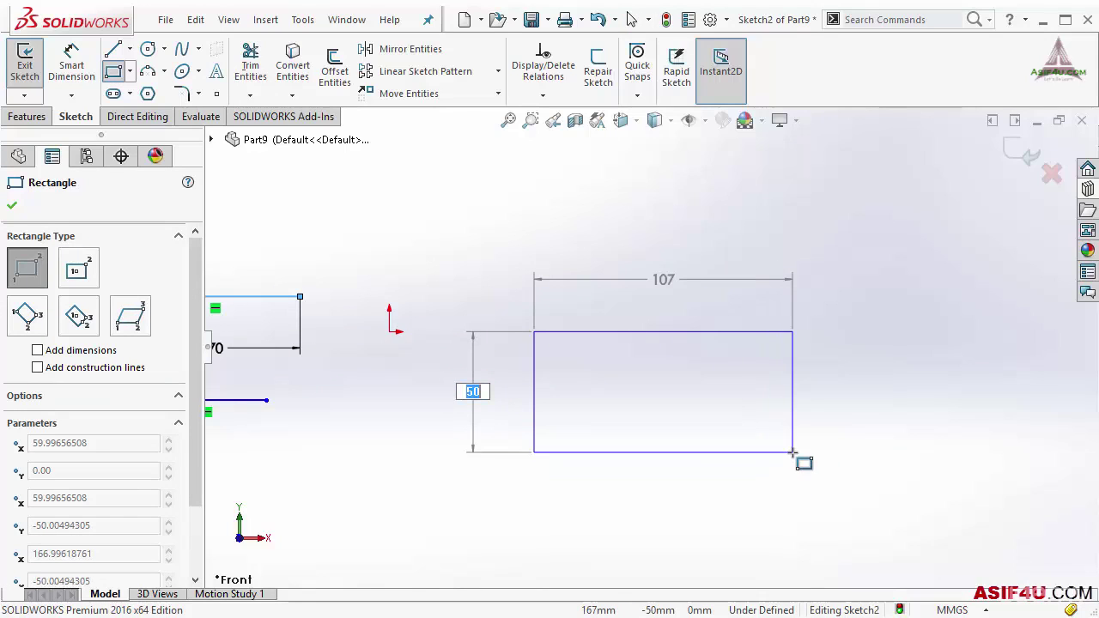
pyautogui.click(792, 452)
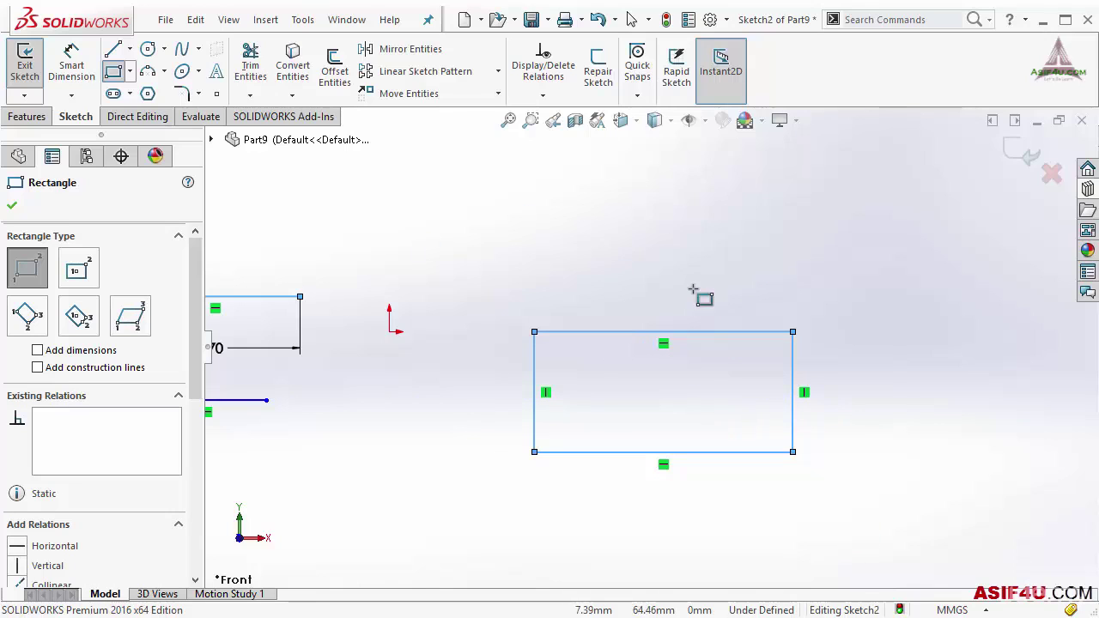
pyautogui.press('Escape')
pyautogui.scroll(3, 902, 332)
pyautogui.scroll(-3, 968, 335)
pyautogui.scroll(-2, 969, 336)
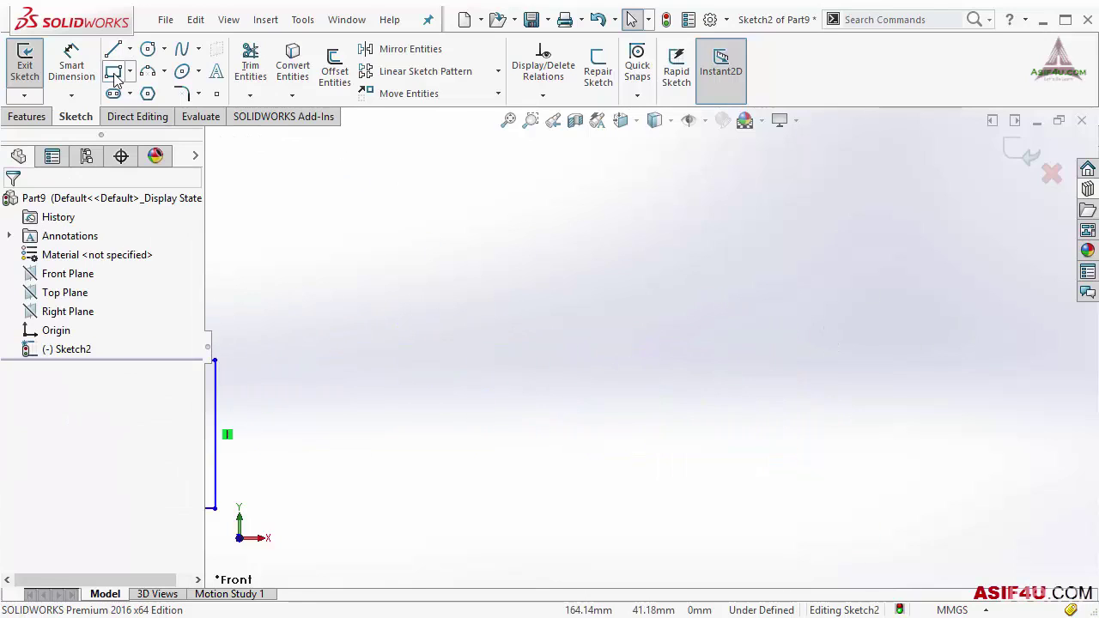
# With Add dimensions ticked, draw a corner rectangle dimensioned 76.07 by 49.65.
pyautogui.click(113, 72)
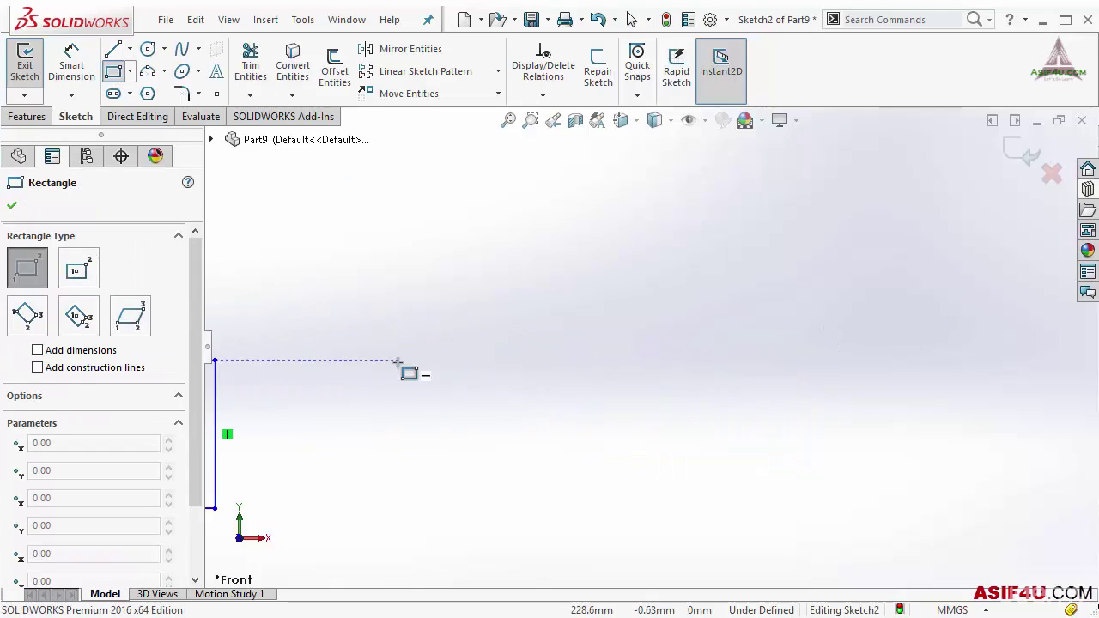
pyautogui.click(37, 351)
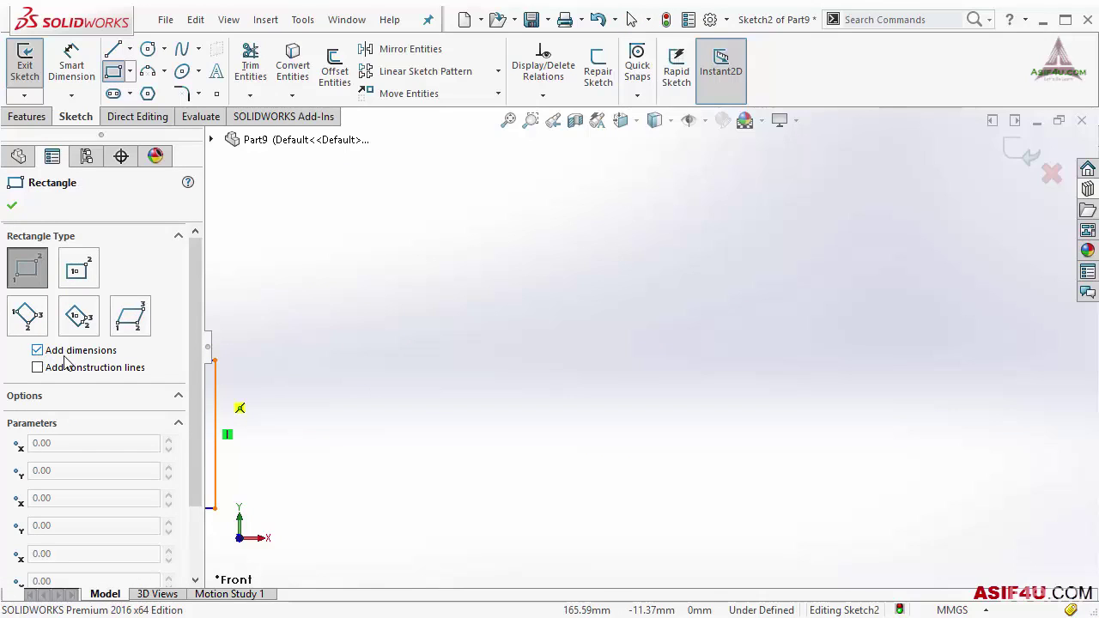
pyautogui.click(506, 387)
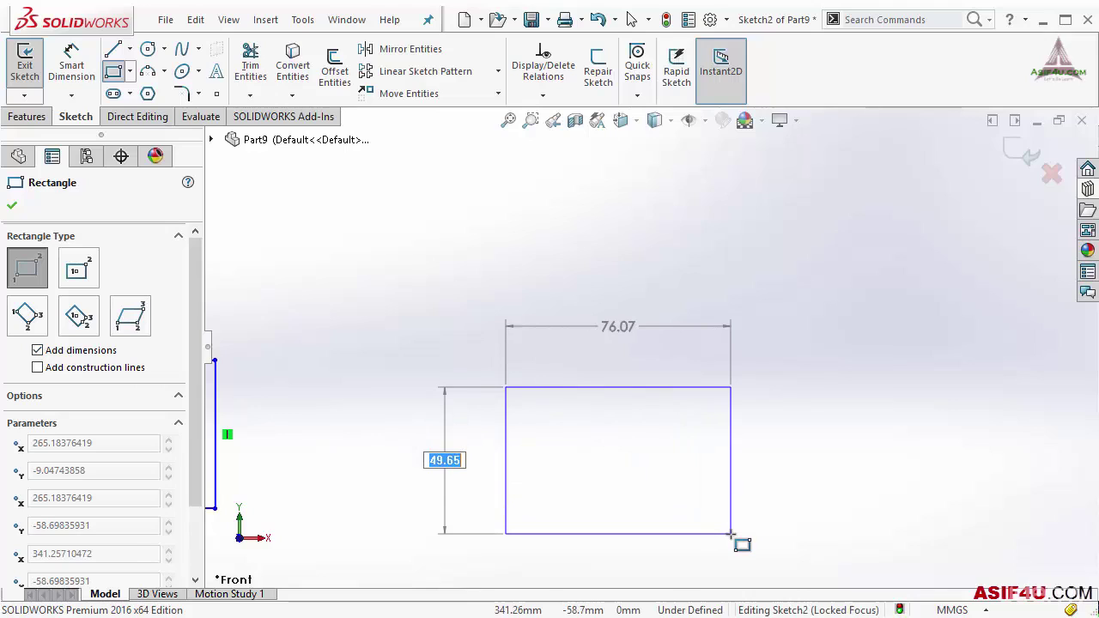
pyautogui.click(730, 533)
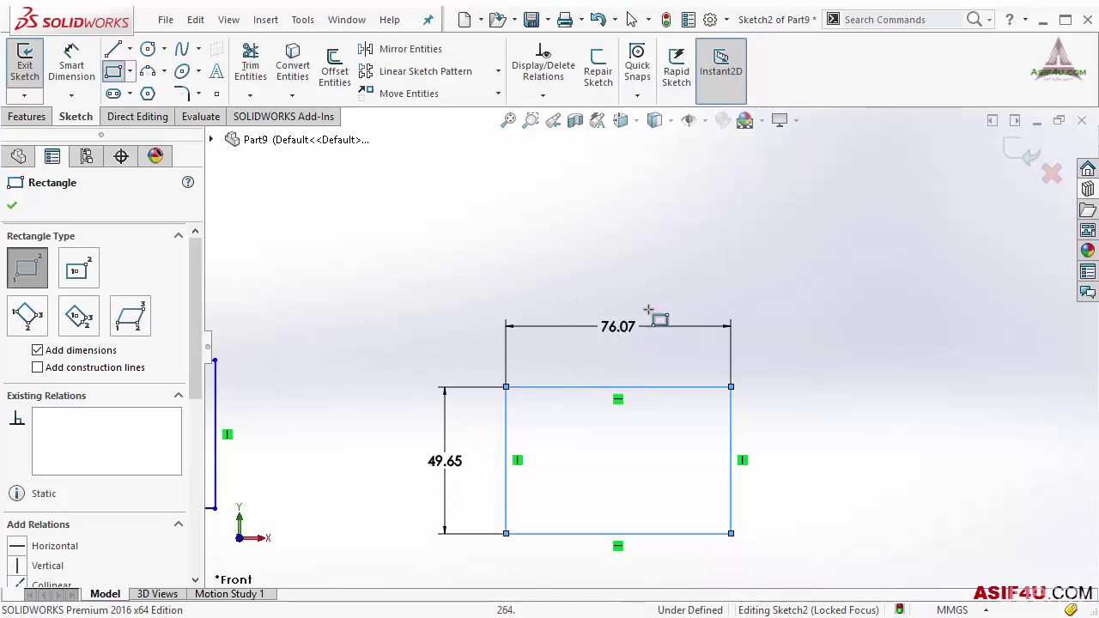
pyautogui.click(31, 206)
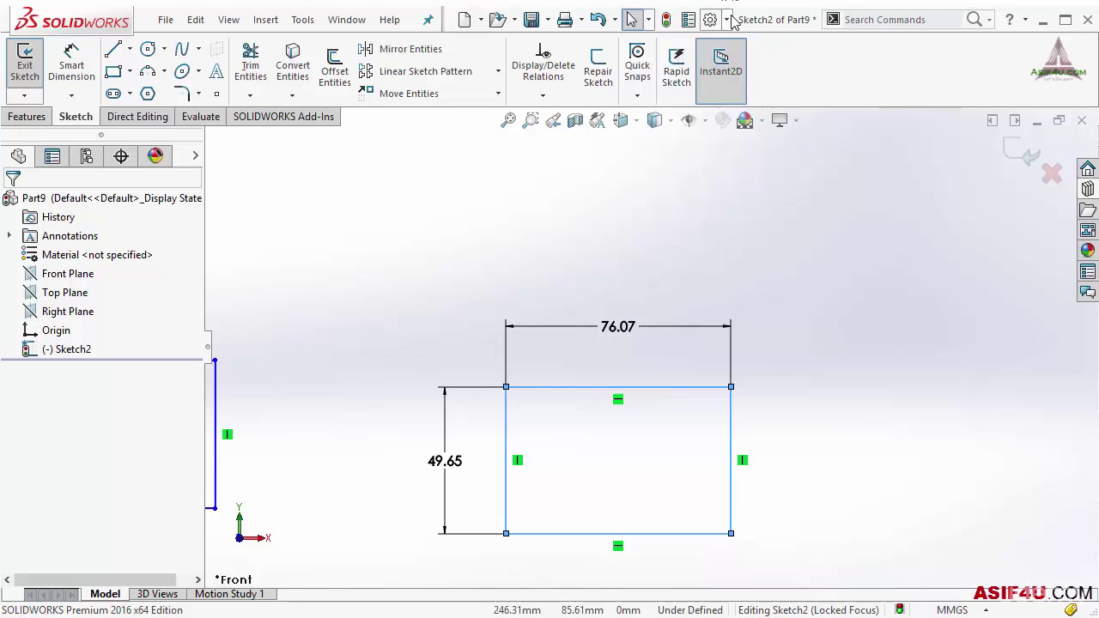
pyautogui.click(726, 19)
# In System Options > Sketch, enable 'Create dimension only when value is entered' and confirm.
pyautogui.click(743, 41)
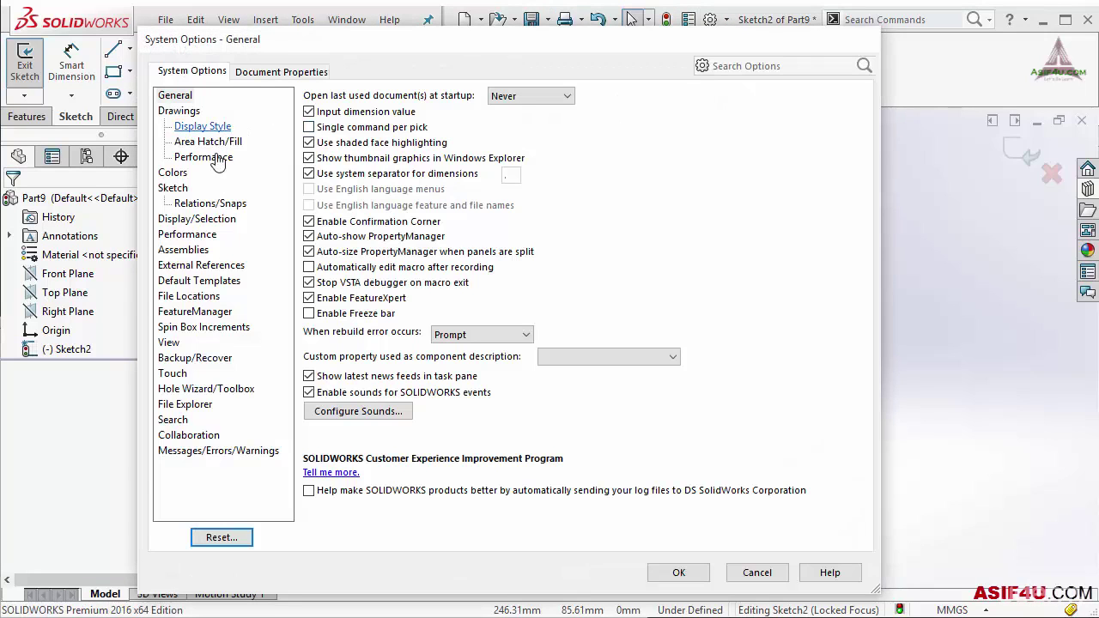
pyautogui.click(175, 188)
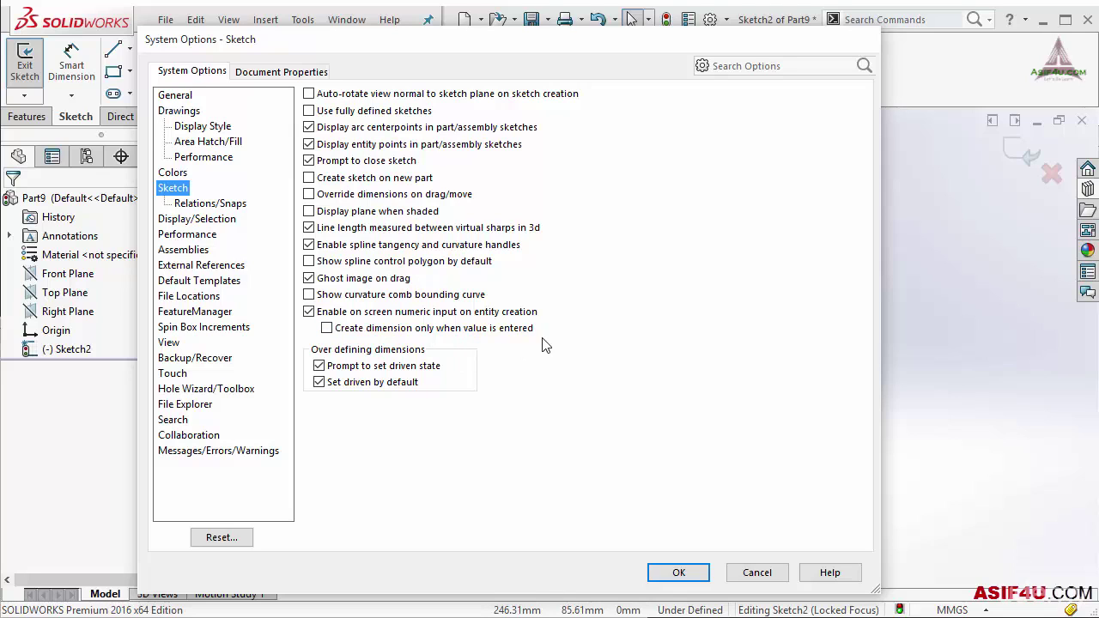
pyautogui.click(342, 333)
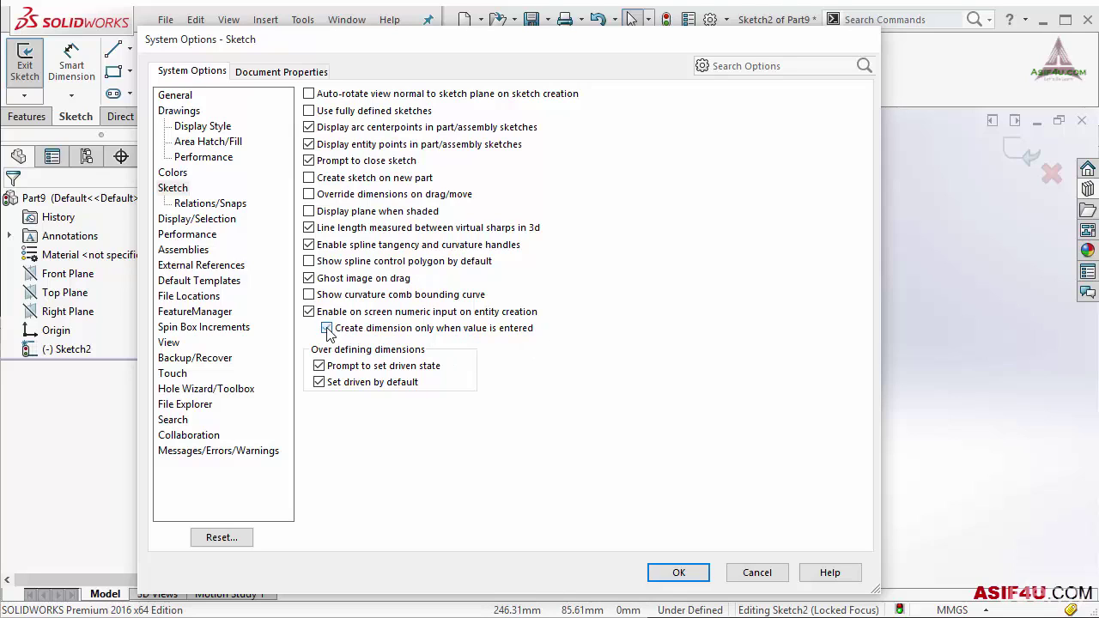
pyautogui.click(678, 571)
pyautogui.hotkey('ctrl', 'Left')
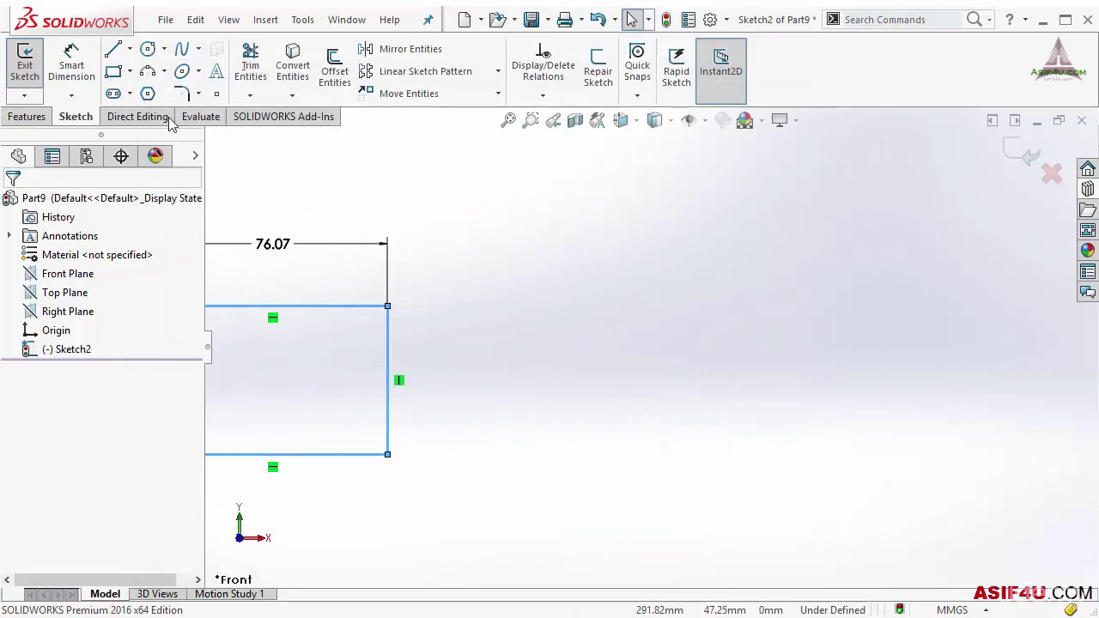
# Draw a corner rectangle without typing values, then undo the recent rectangle and dimension steps.
pyautogui.click(114, 74)
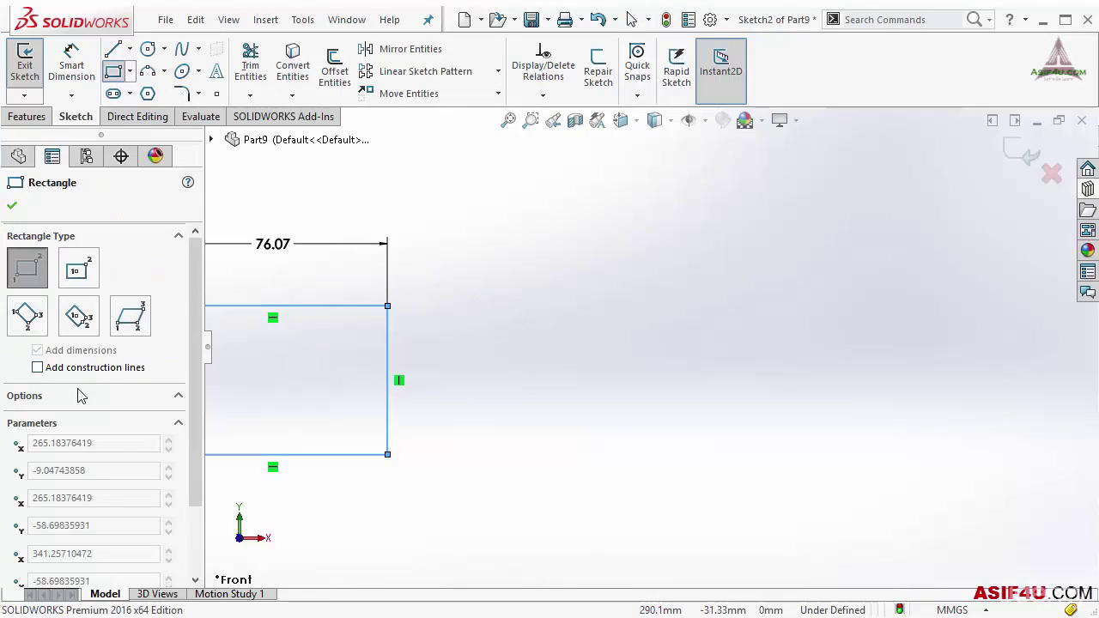
pyautogui.click(566, 319)
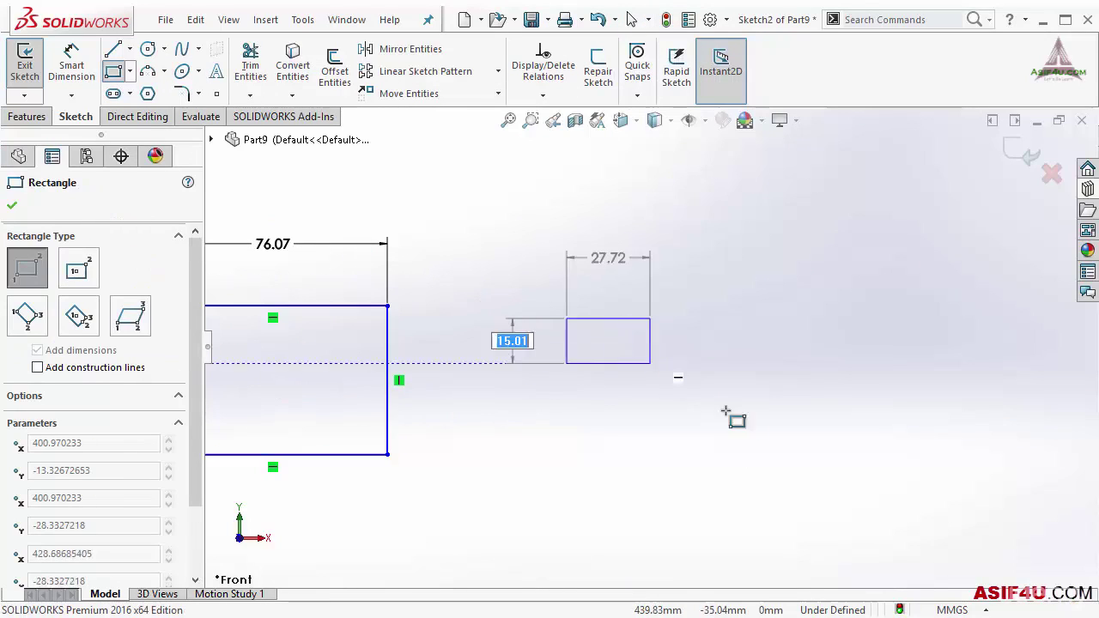
pyautogui.click(842, 470)
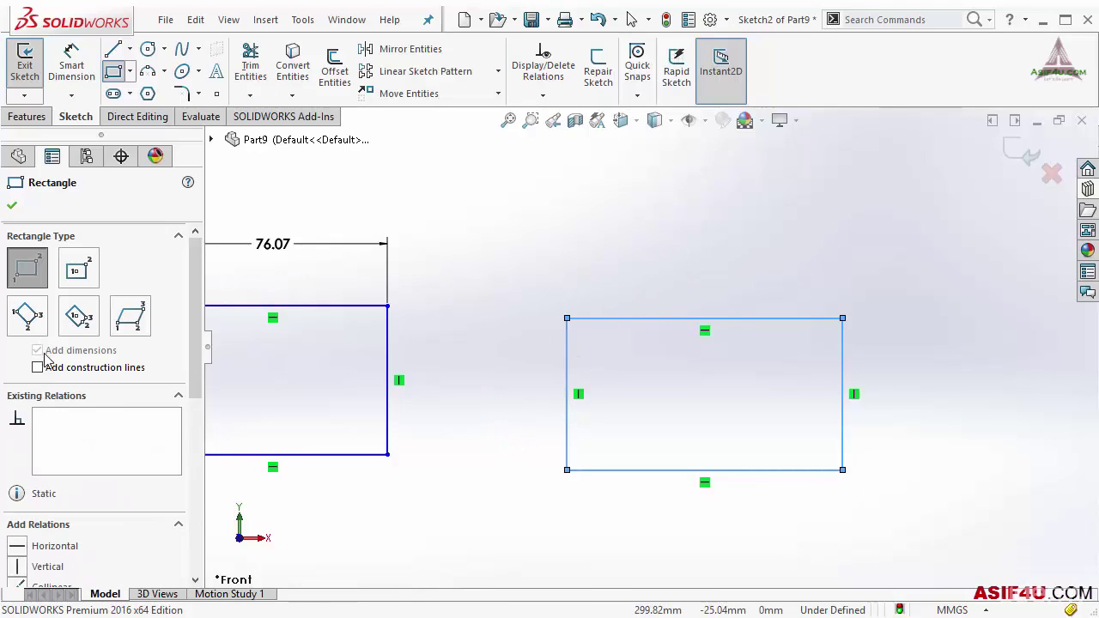
pyautogui.hotkey('ctrl', 'z')
pyautogui.hotkey('ctrl', 'z')
pyautogui.hotkey('ctrl', 'z')
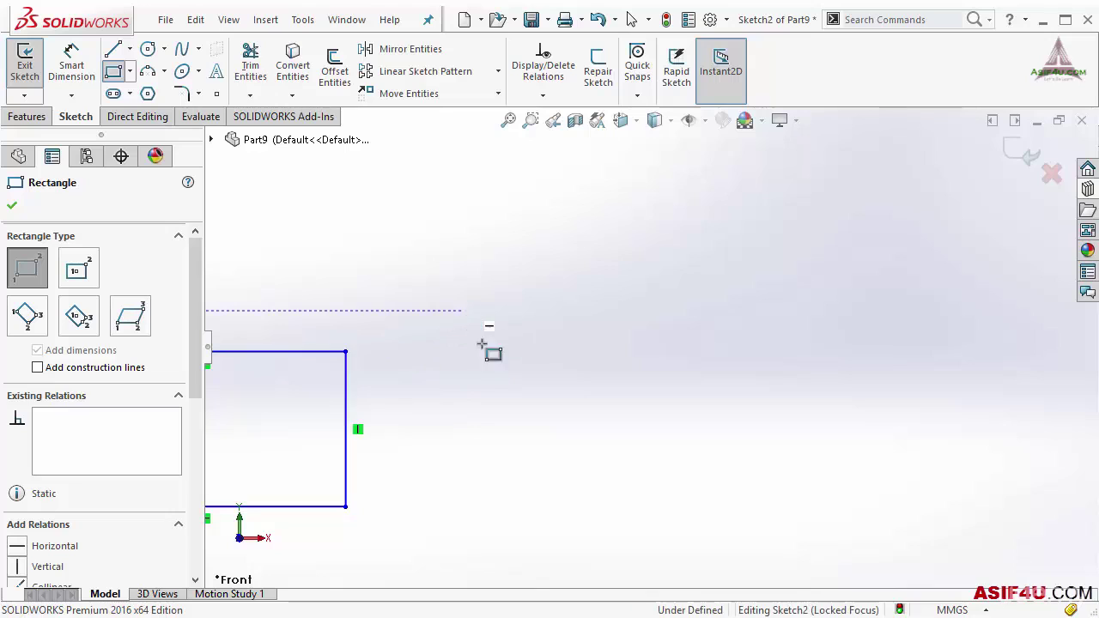
# Draw a corner rectangle typing 50 for height and 90 for width.
pyautogui.click(461, 311)
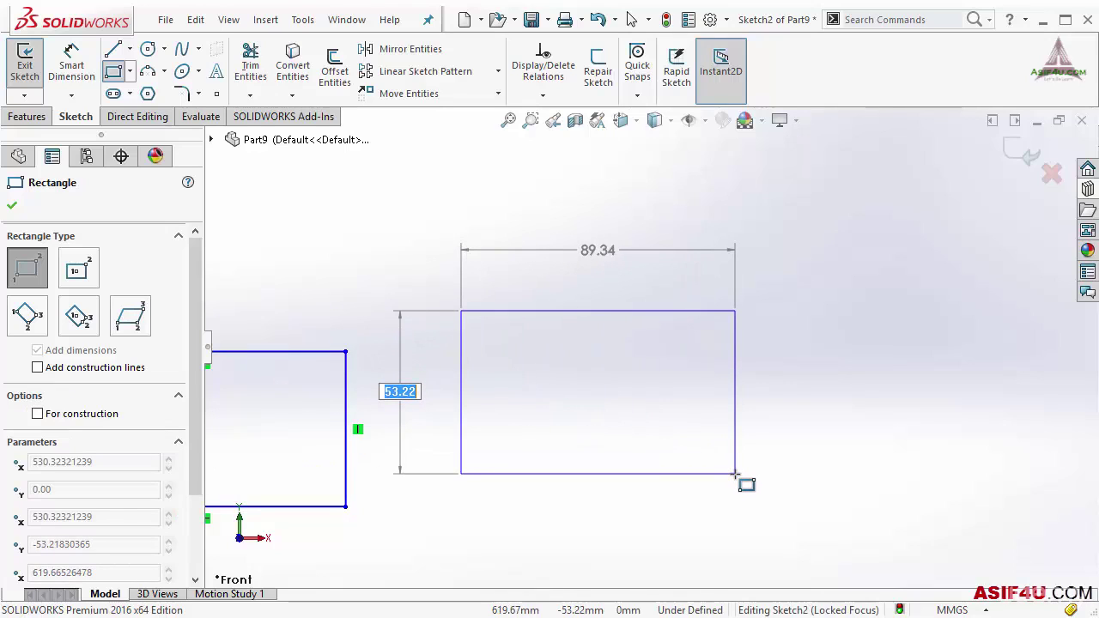
pyautogui.write('50')
pyautogui.press('Tab')
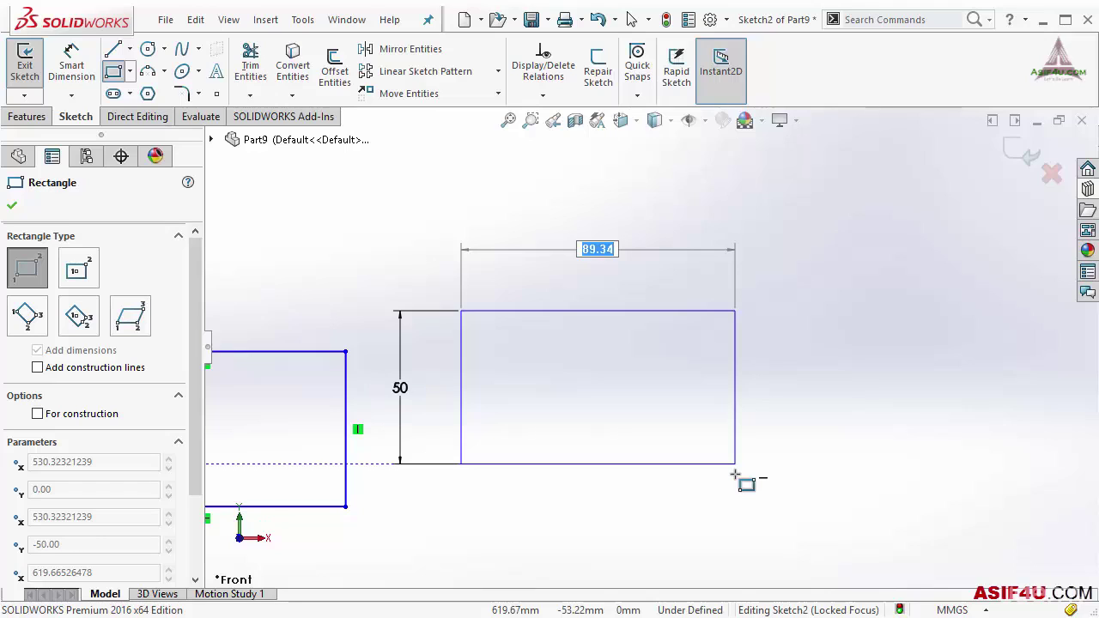
pyautogui.write('90')
pyautogui.press('Return')
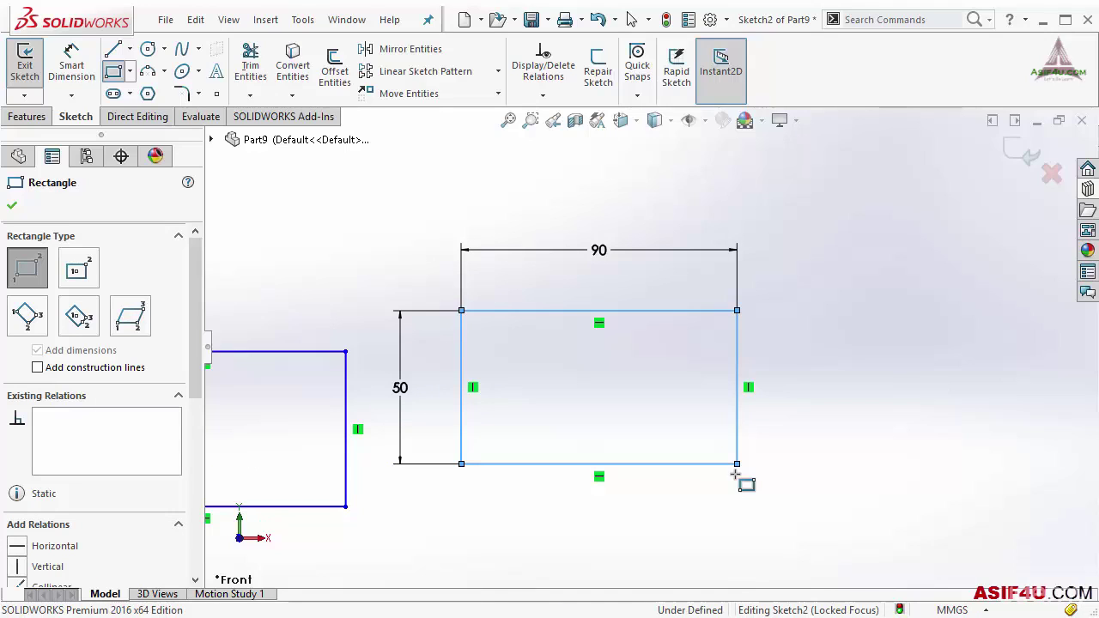
# Draw a second rectangle to the right, typing only its 50 height.
pyautogui.scroll(2, 850, 328)
pyautogui.scroll(-2, 858, 351)
pyautogui.scroll(2, 913, 361)
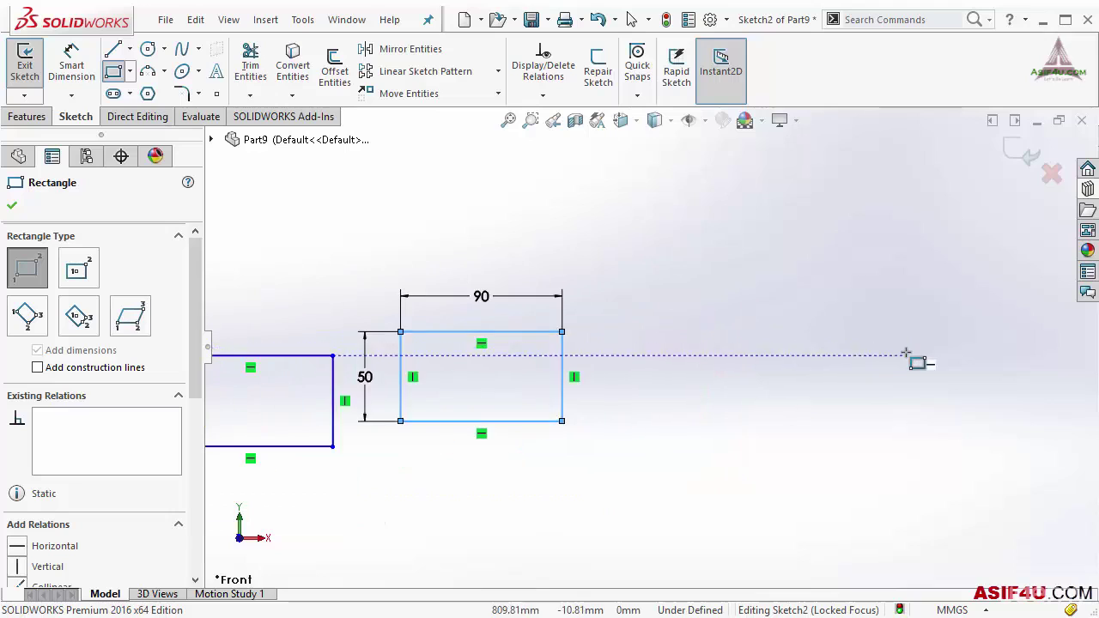
pyautogui.keyDown('ctrl'); pyautogui.moveTo(913, 361); pyautogui.dragTo(665, 361, button='middle'); pyautogui.keyUp('ctrl')
pyautogui.moveTo(548, 317); pyautogui.dragTo(780, 439)
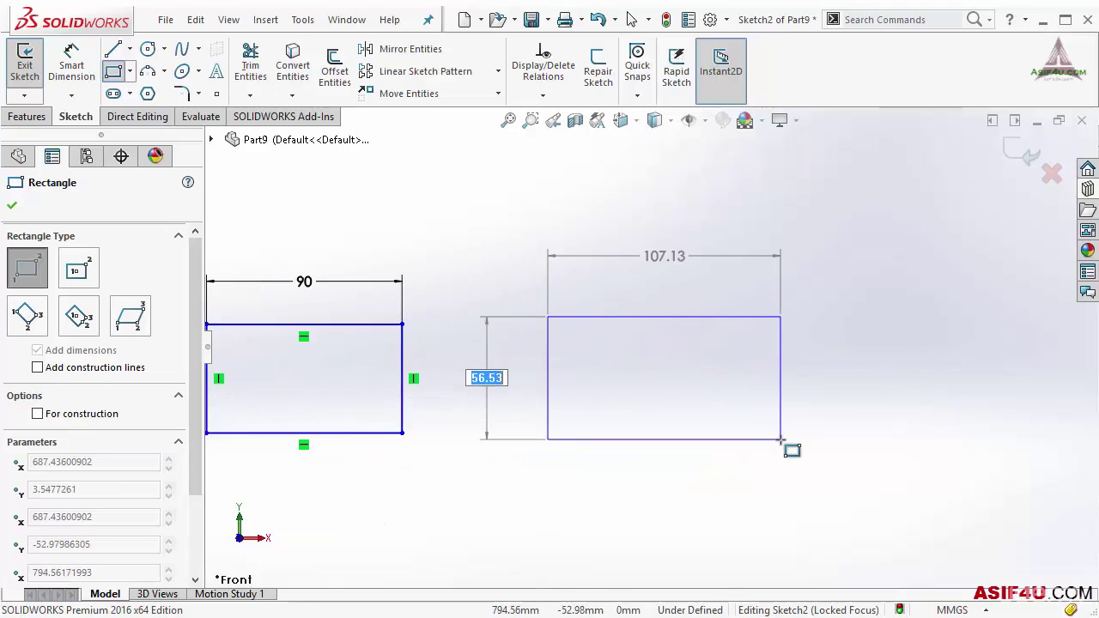
pyautogui.write('50')
pyautogui.press('Tab')
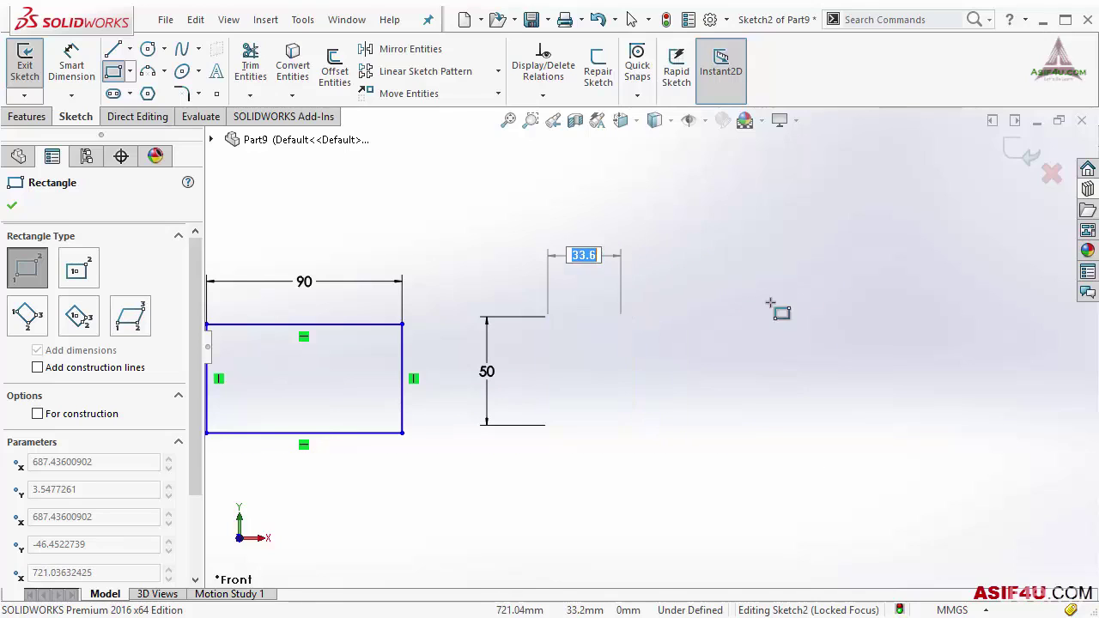
pyautogui.click(850, 425)
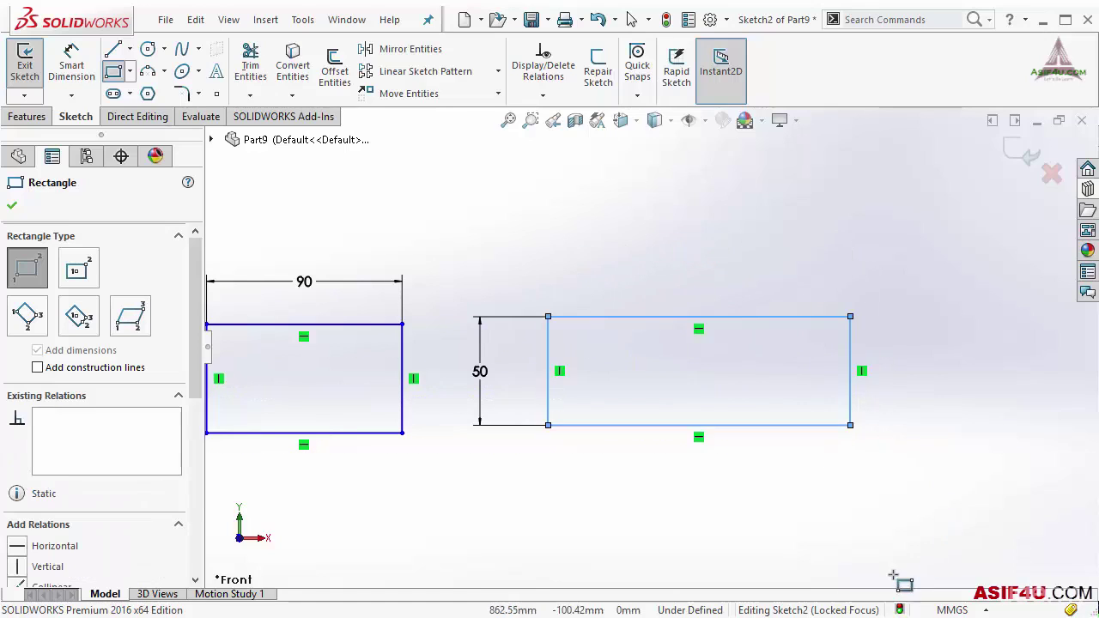
pyautogui.press('Escape')
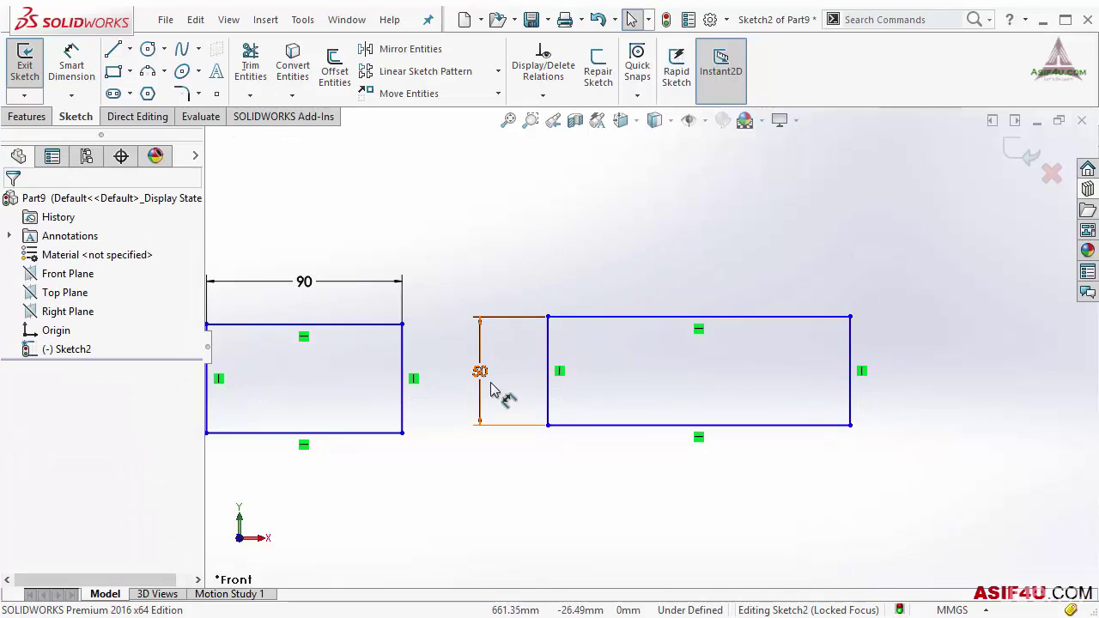